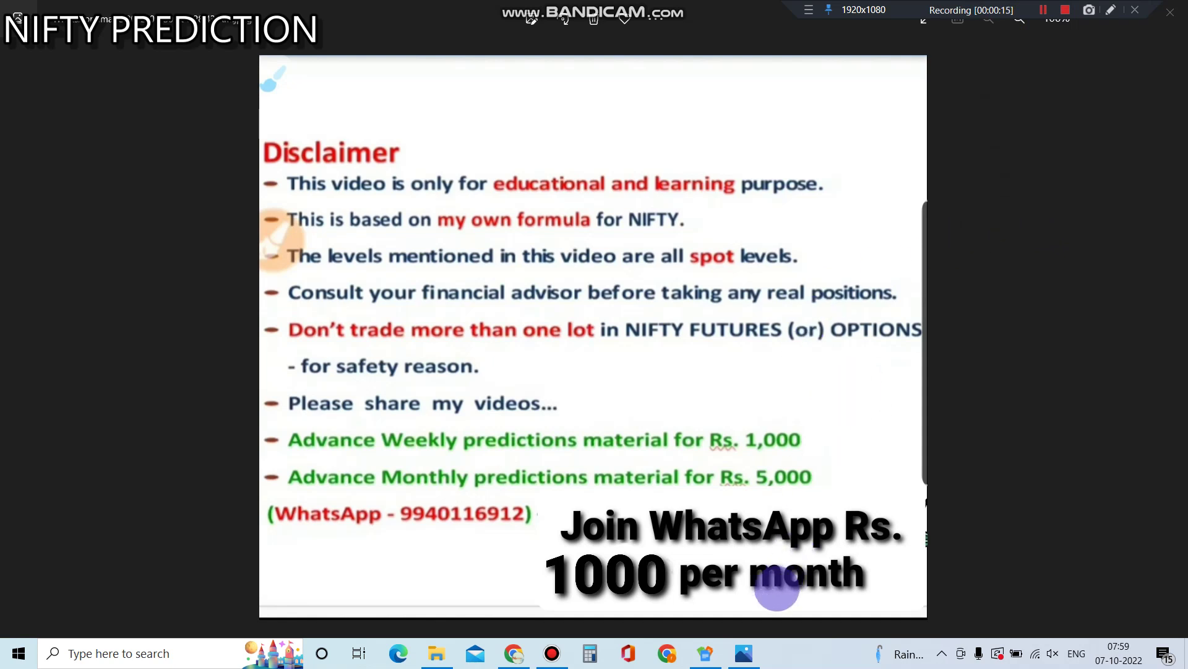
pyautogui.click(709, 653)
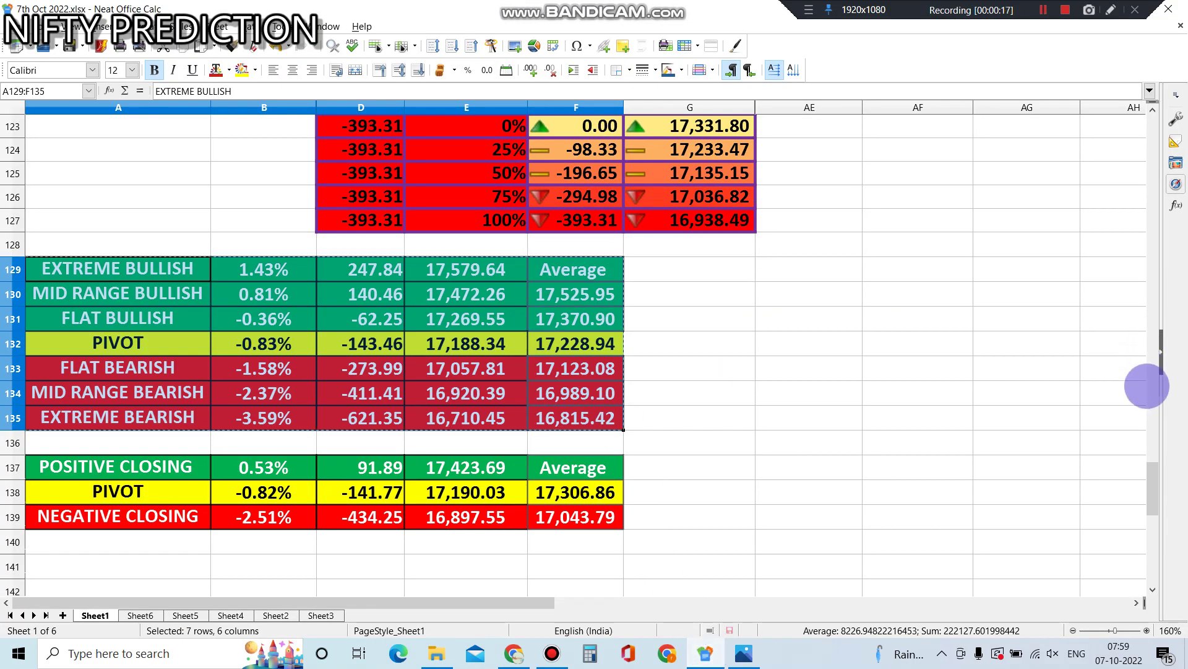
pyautogui.moveTo(1153, 483); pyautogui.dragTo(1172, 102)
pyautogui.click(1111, 11)
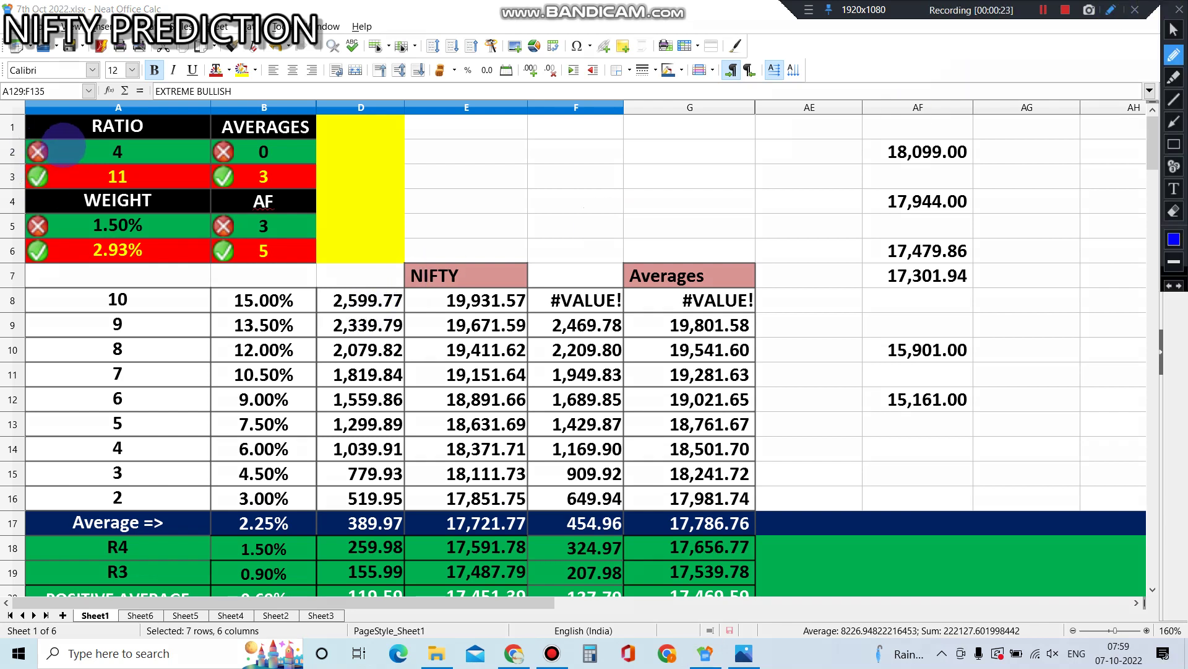
pyautogui.moveTo(63, 137); pyautogui.dragTo(65, 172)
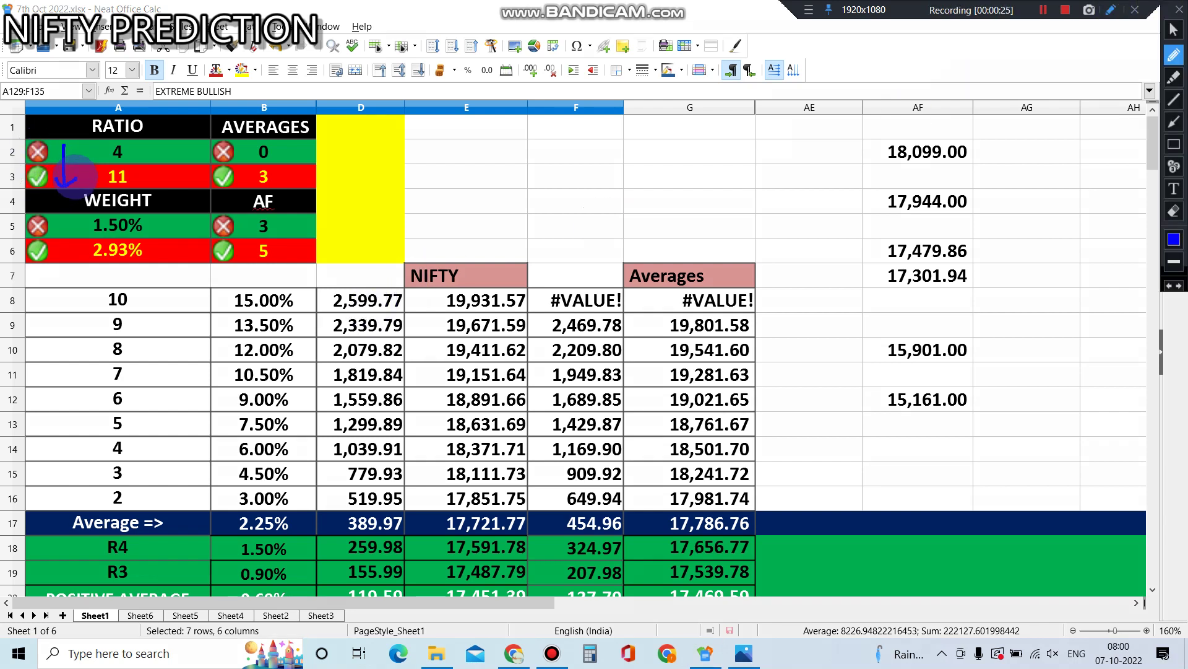
pyautogui.moveTo(200, 141); pyautogui.dragTo(206, 186)
pyautogui.moveTo(58, 223)
pyautogui.mouseDown()
pyautogui.moveTo(57, 253)
pyautogui.moveTo(61, 244)
pyautogui.mouseUp()
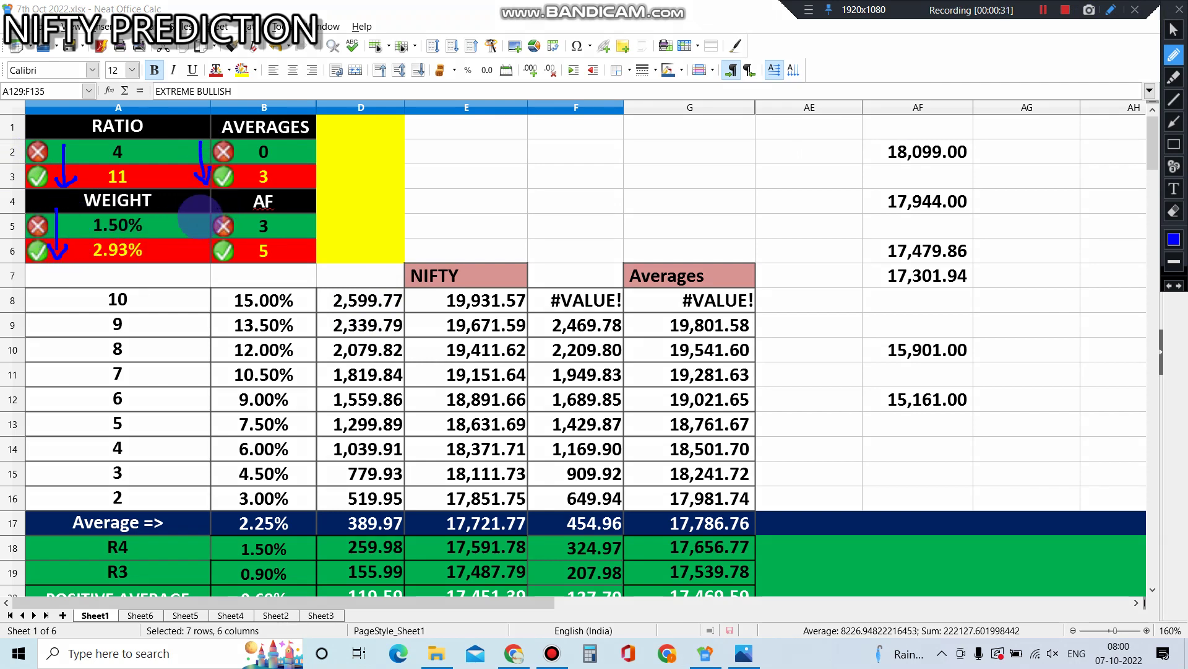
pyautogui.moveTo(200, 218); pyautogui.dragTo(207, 241)
pyautogui.moveTo(996, 245)
pyautogui.mouseDown()
pyautogui.moveTo(873, 237)
pyautogui.moveTo(864, 269)
pyautogui.moveTo(970, 277)
pyautogui.moveTo(994, 232)
pyautogui.moveTo(1040, 221)
pyautogui.mouseUp()
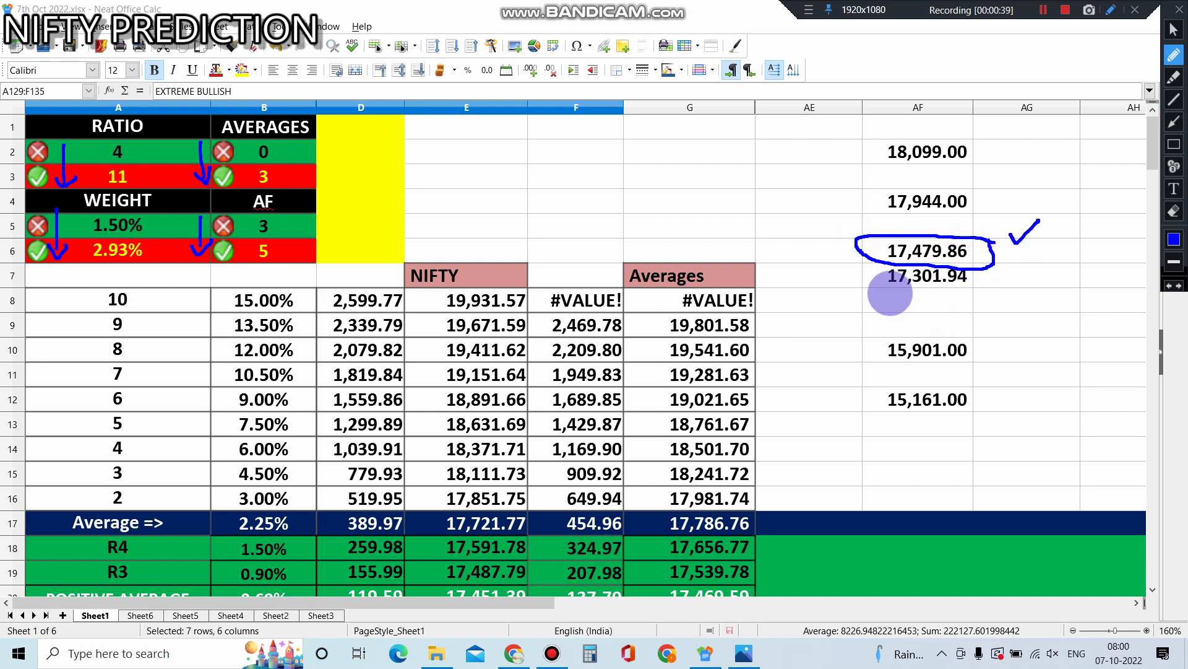
pyautogui.moveTo(890, 294); pyautogui.dragTo(980, 299)
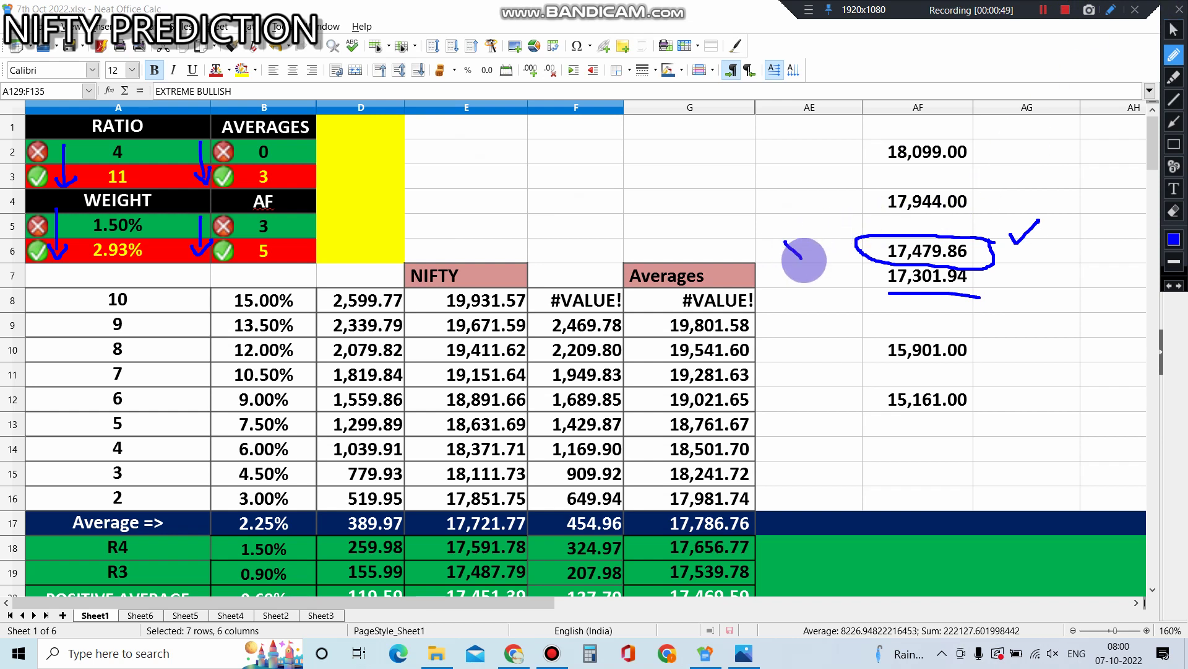
pyautogui.moveTo(786, 243); pyautogui.dragTo(863, 226)
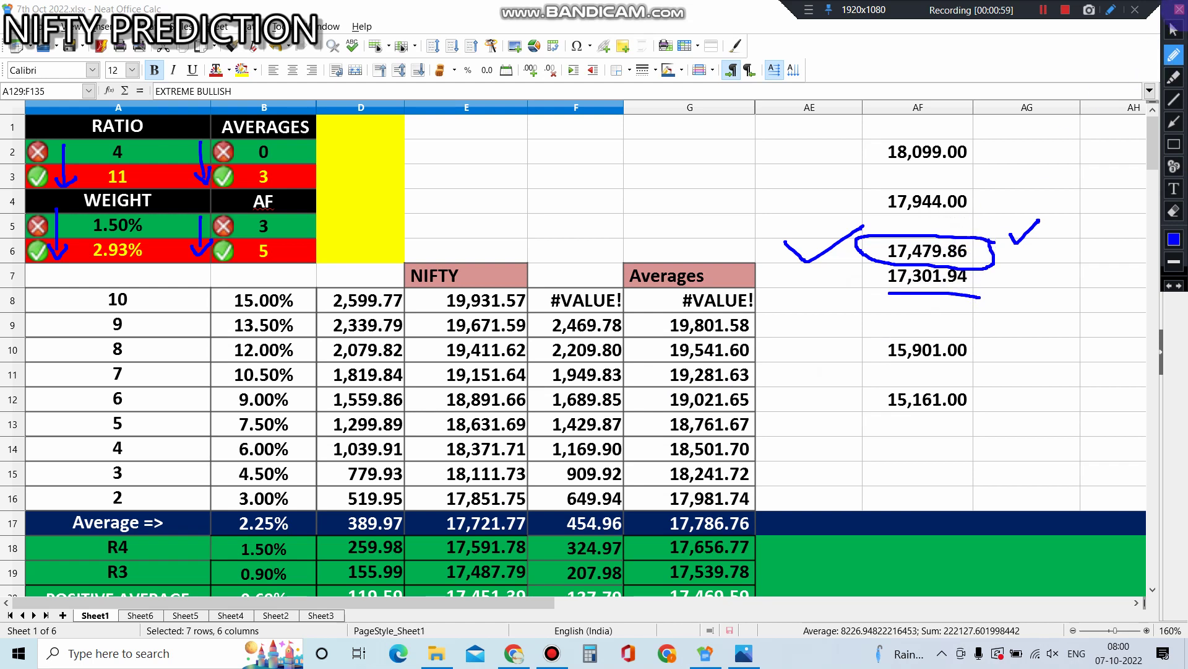
pyautogui.click(1178, 12)
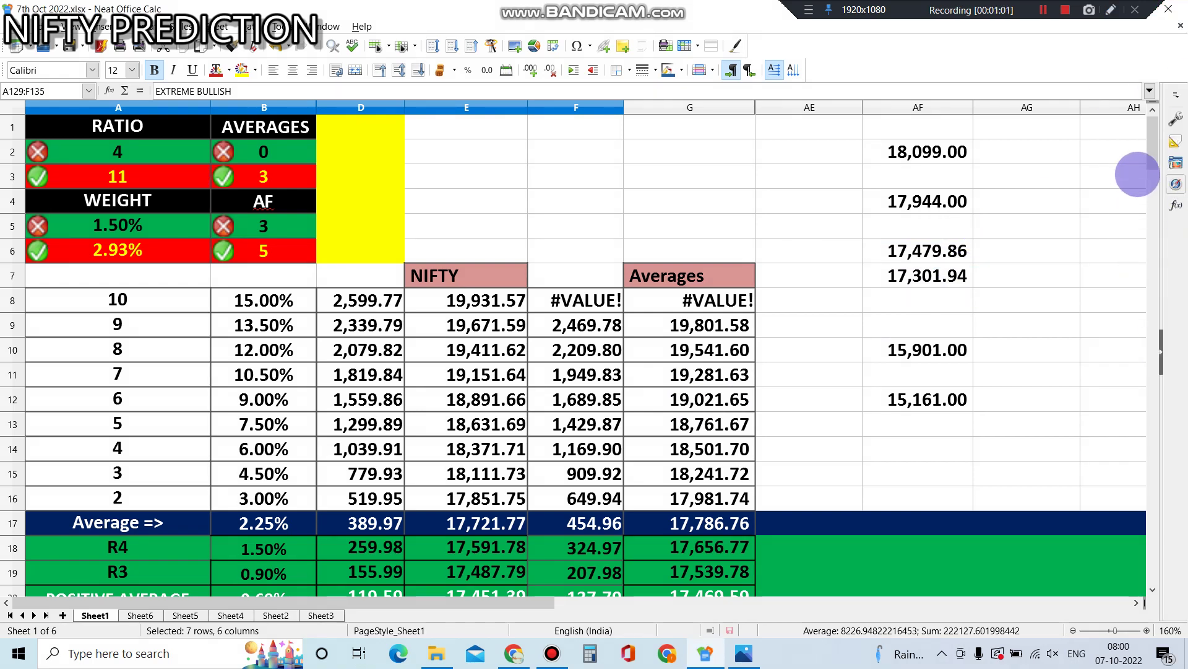
pyautogui.moveTo(1152, 162); pyautogui.dragTo(1161, 219)
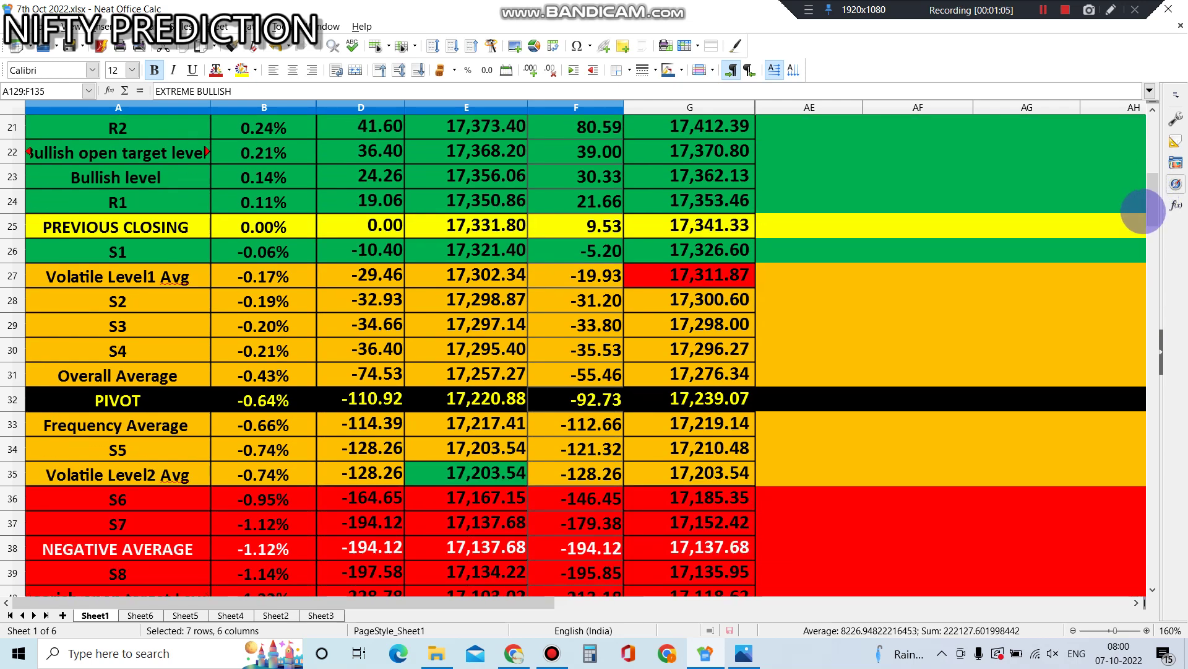
# - Pen-underline the Level1/Level2 labels and values 17,302.34 and 17,203.54, adding up/down arrows and a price path
pyautogui.click(1111, 11)
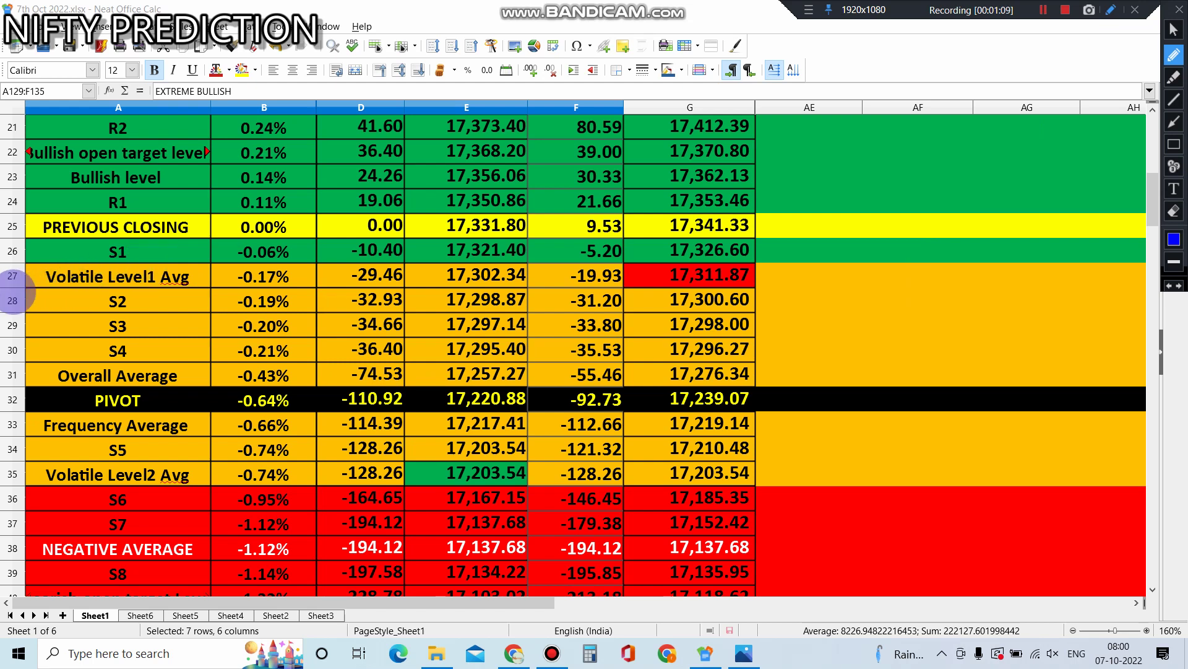
pyautogui.moveTo(12, 294); pyautogui.dragTo(185, 288)
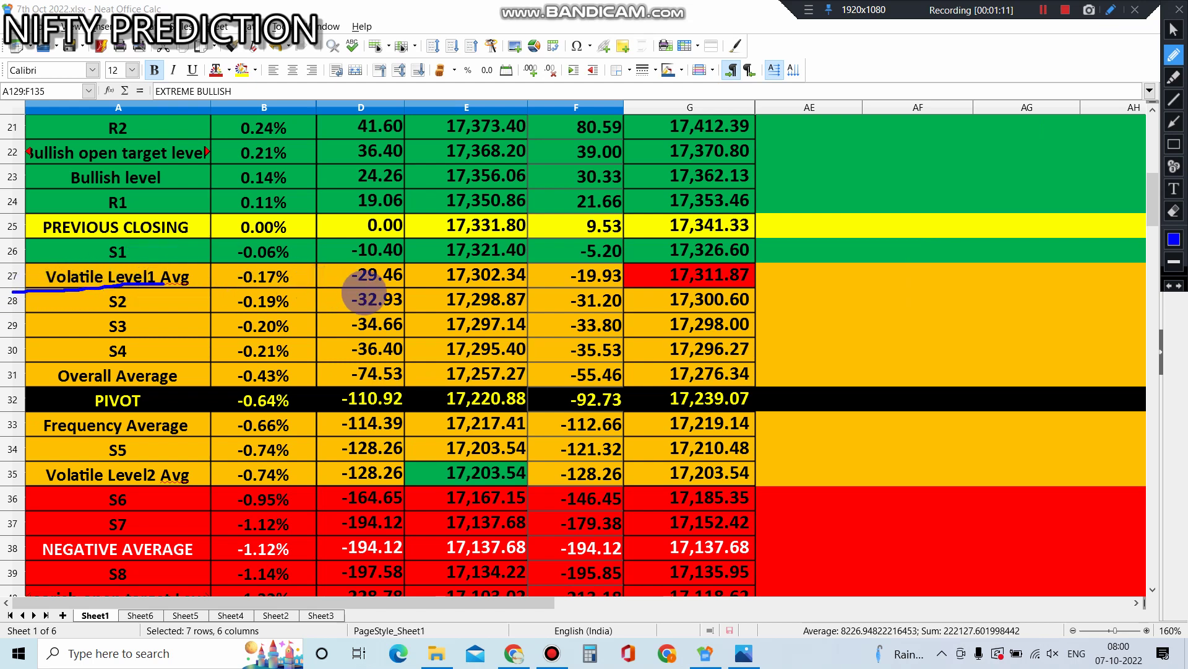
pyautogui.moveTo(445, 286); pyautogui.dragTo(502, 283)
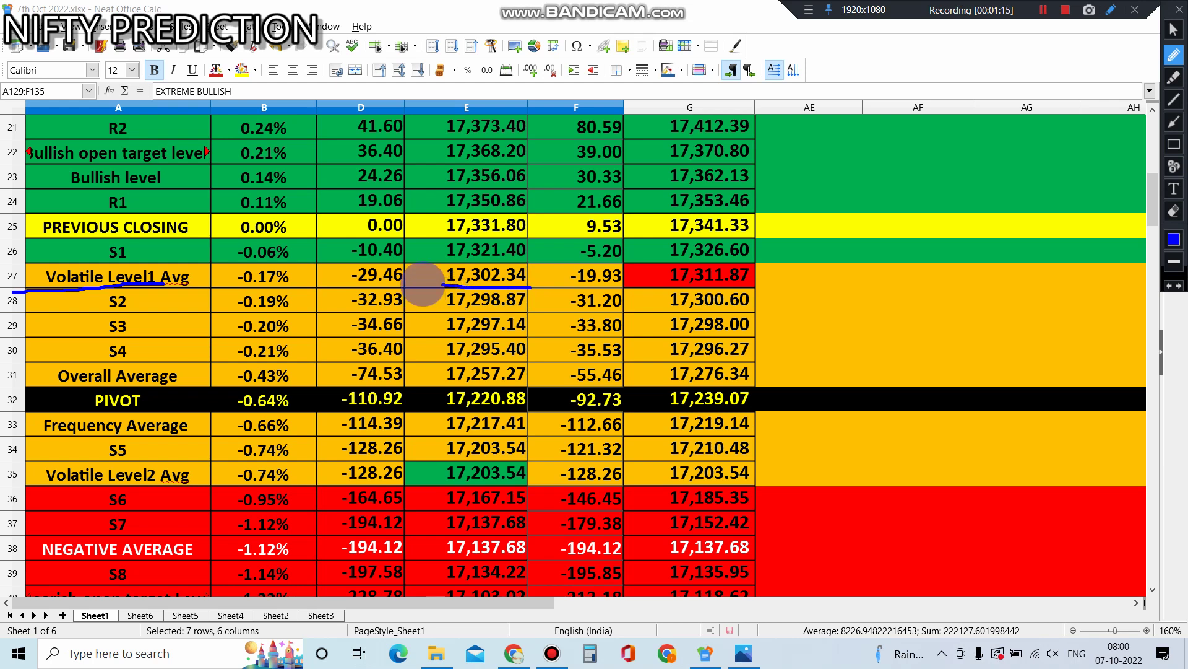
pyautogui.moveTo(333, 279)
pyautogui.mouseDown()
pyautogui.moveTo(327, 167)
pyautogui.moveTo(352, 198)
pyautogui.mouseUp()
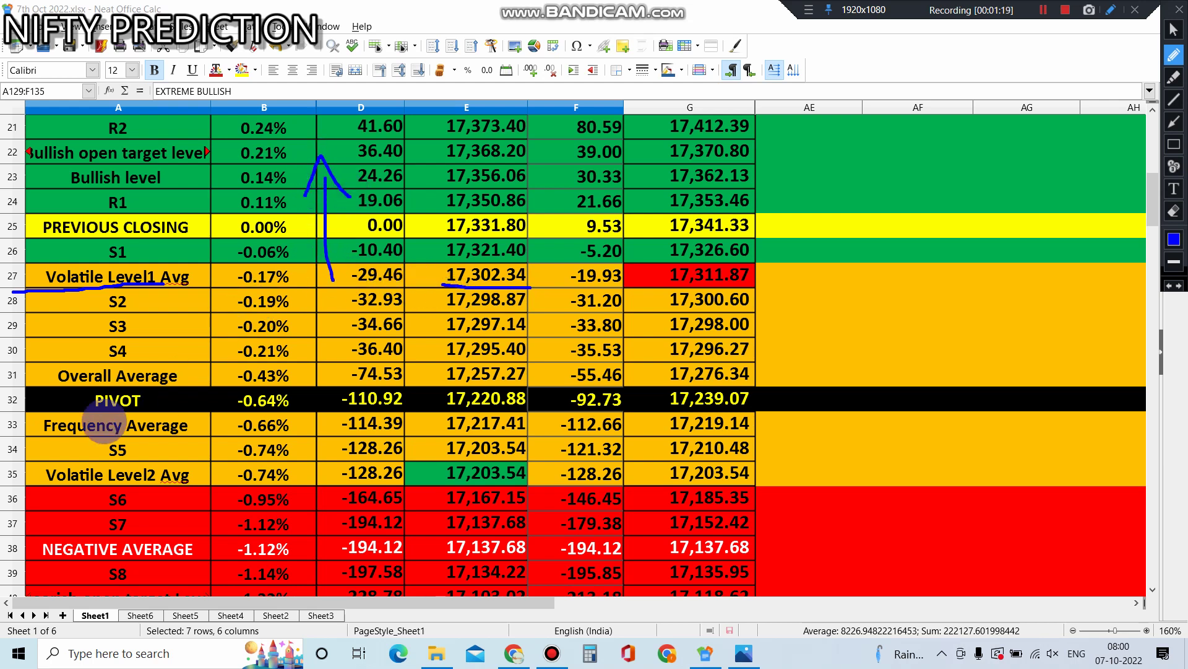
pyautogui.moveTo(30, 478); pyautogui.dragTo(200, 485)
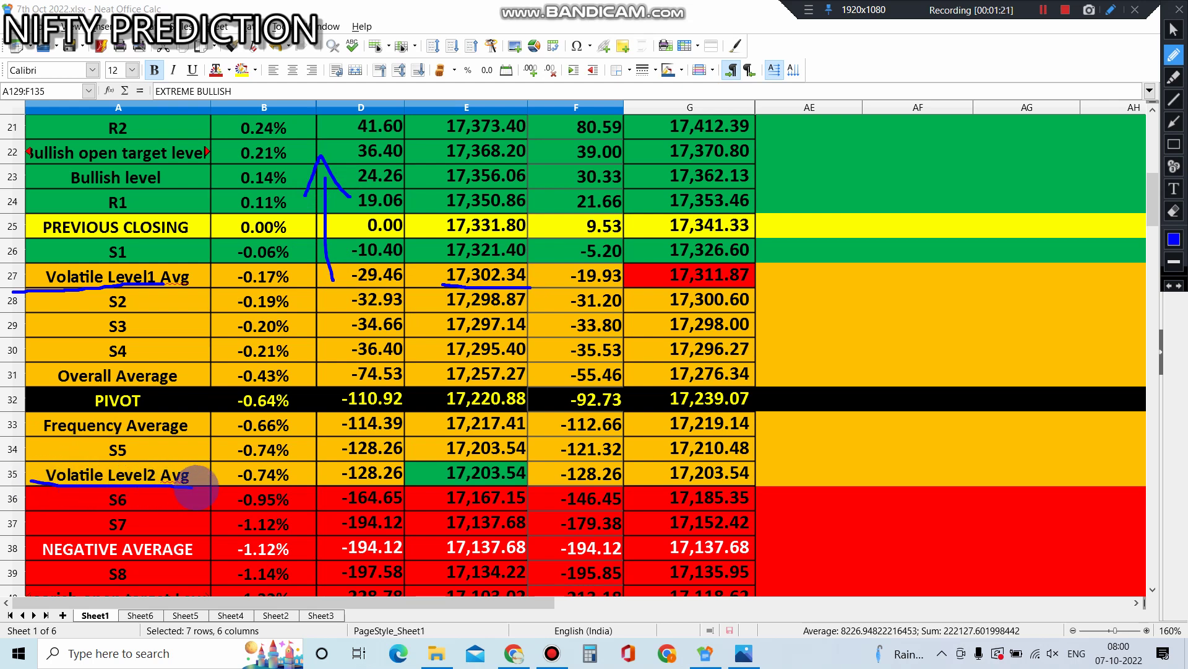
pyautogui.moveTo(332, 474); pyautogui.dragTo(335, 531)
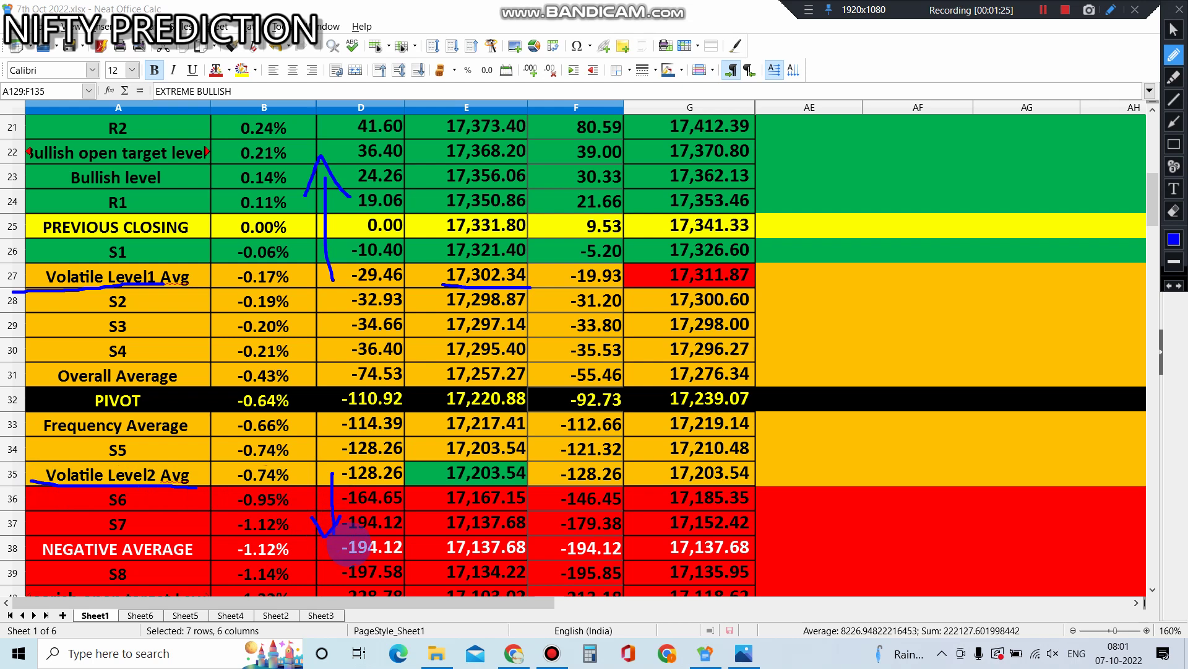
pyautogui.moveTo(130, 457)
pyautogui.mouseDown()
pyautogui.moveTo(316, 382)
pyautogui.moveTo(706, 460)
pyautogui.mouseUp()
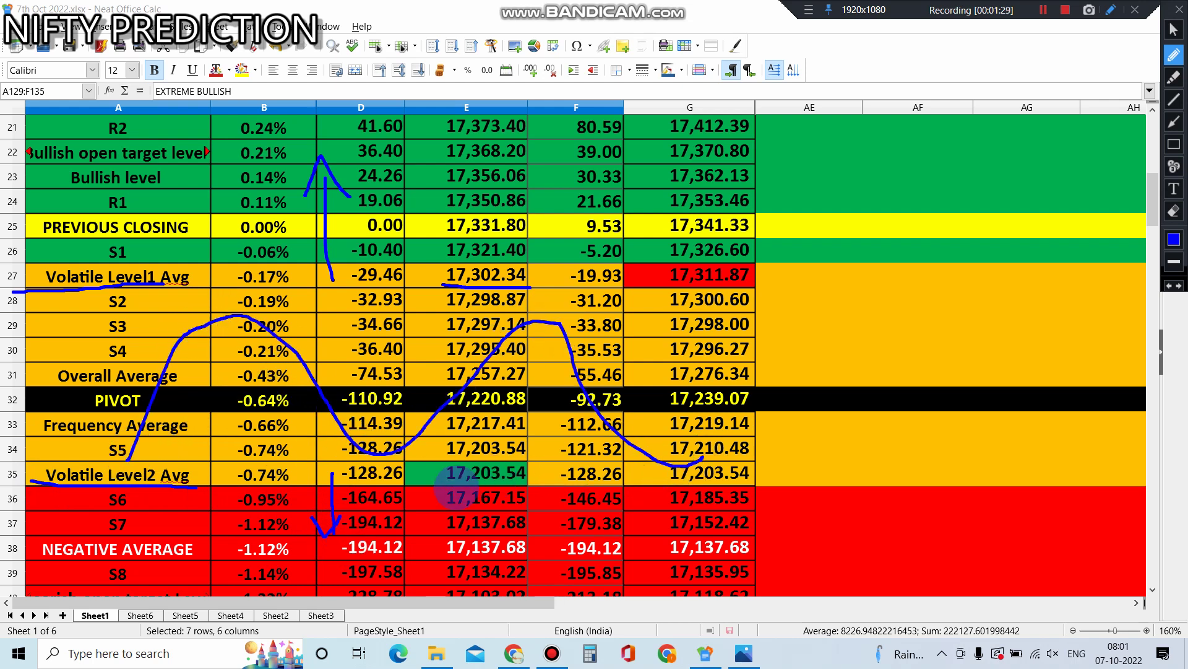
pyautogui.moveTo(432, 484); pyautogui.dragTo(542, 486)
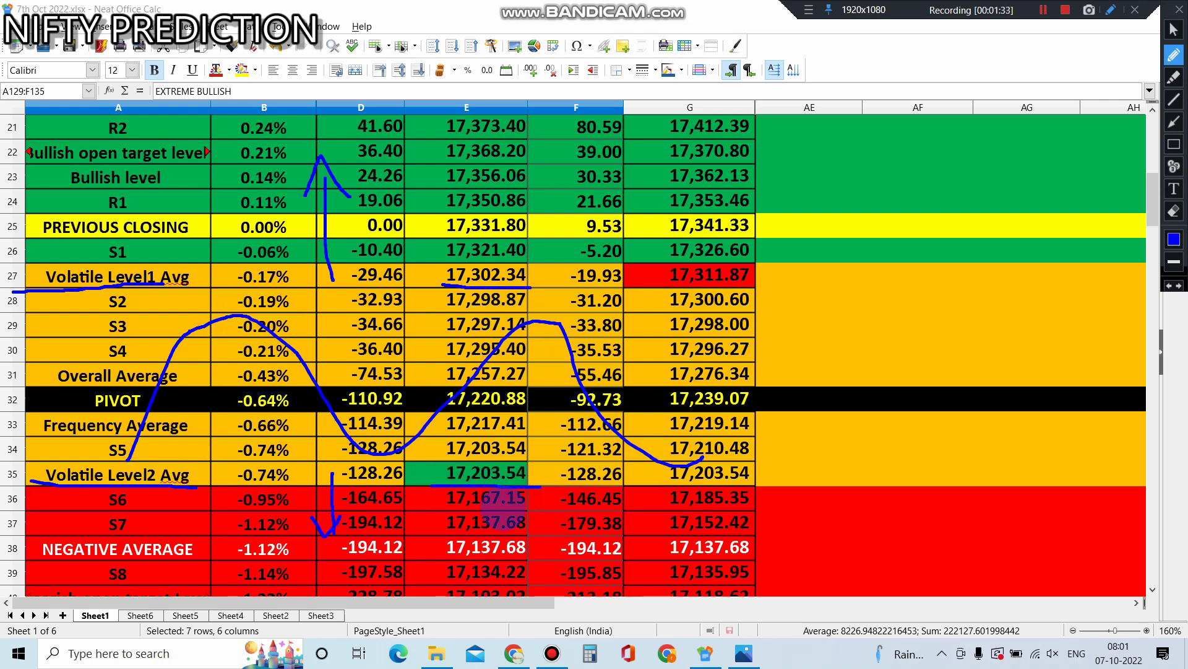
# - Handwrite and underline the 17193.54 target, with a curving arrow from the pivot and 17,311.87 circled
pyautogui.moveTo(810, 474)
pyautogui.mouseDown()
pyautogui.moveTo(811, 446)
pyautogui.moveTo(831, 448)
pyautogui.moveTo(840, 469)
pyautogui.moveTo(874, 448)
pyautogui.moveTo(926, 469)
pyautogui.moveTo(990, 462)
pyautogui.moveTo(961, 479)
pyautogui.mouseUp()
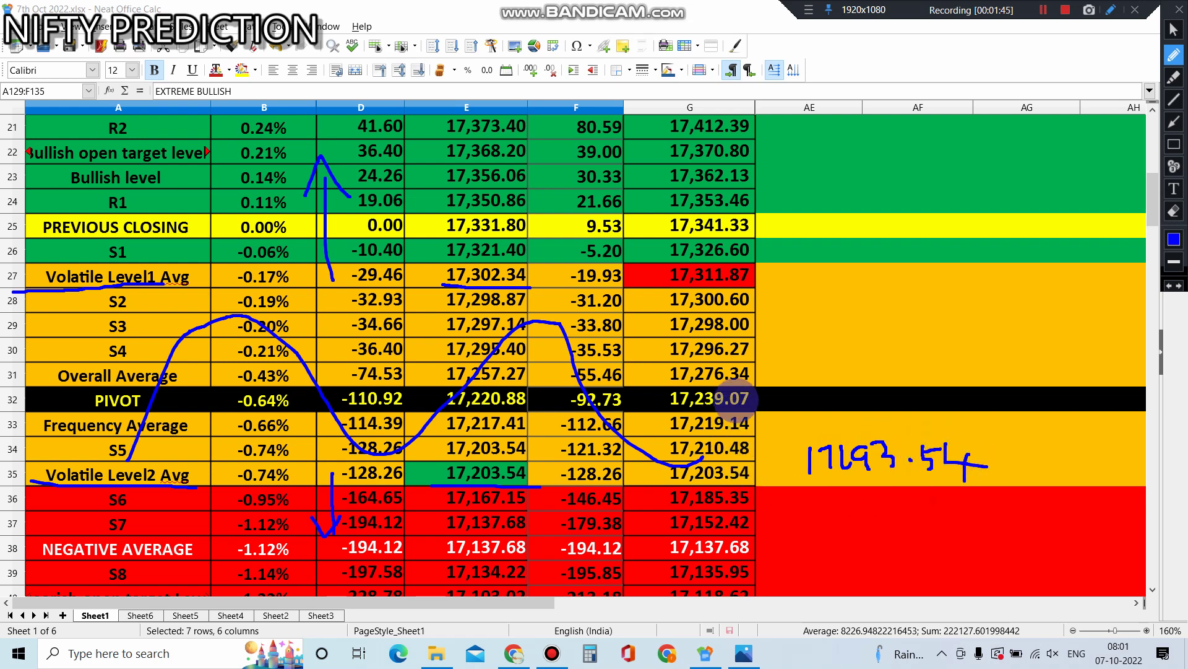
pyautogui.moveTo(748, 409)
pyautogui.mouseDown()
pyautogui.moveTo(906, 199)
pyautogui.moveTo(926, 234)
pyautogui.mouseUp()
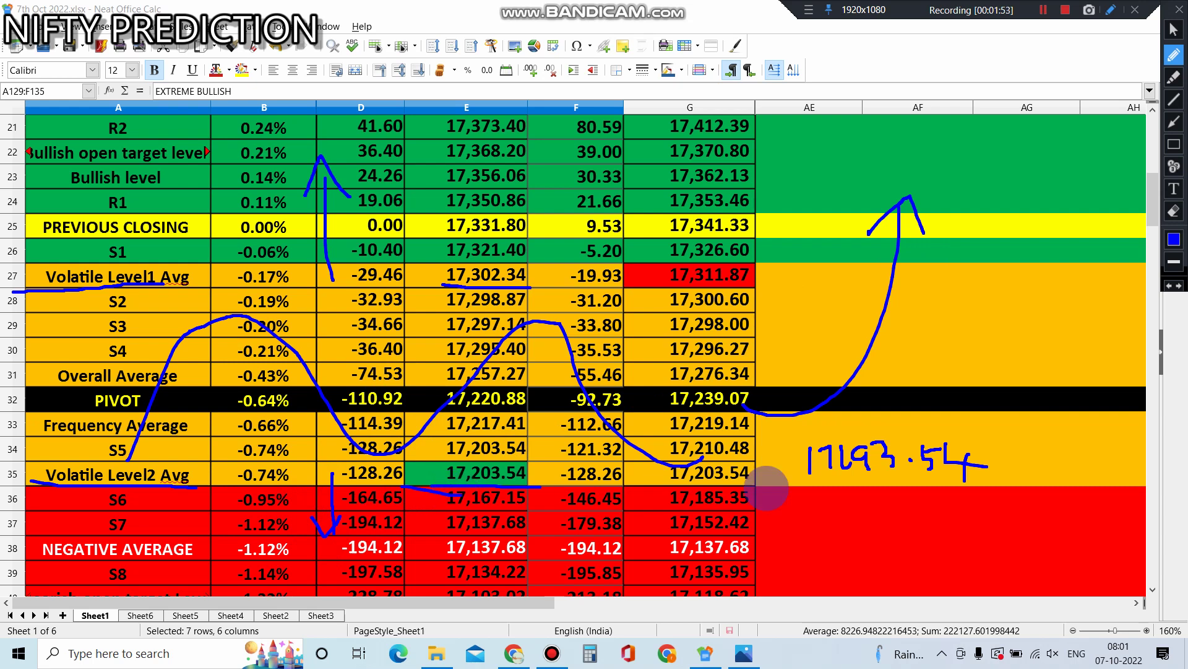
pyautogui.moveTo(791, 484); pyautogui.dragTo(931, 483)
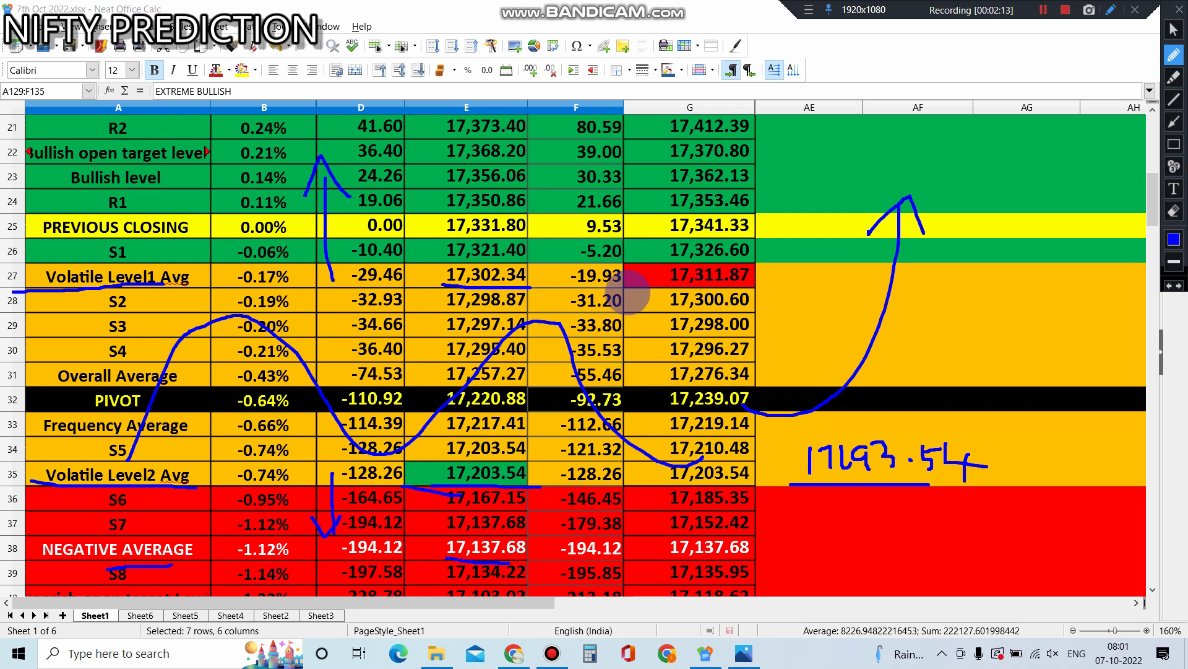
pyautogui.moveTo(636, 290); pyautogui.dragTo(641, 287)
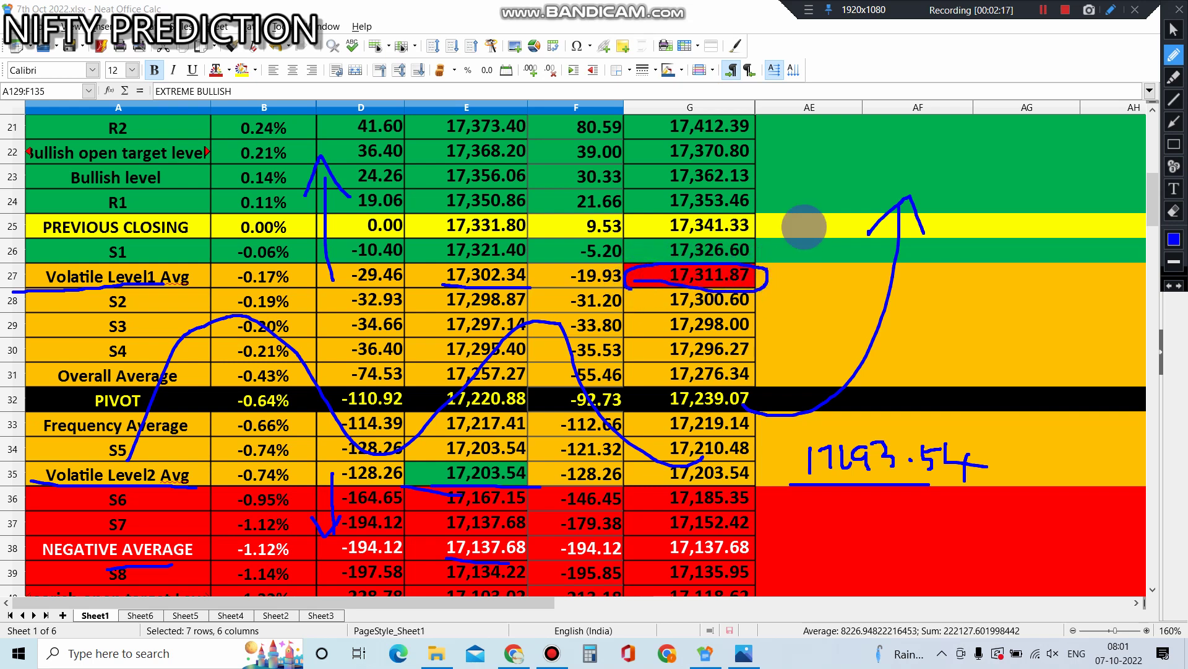
# - Handwrite and underline the 17321.81 target, adding arrows below it and in column F
pyautogui.moveTo(800, 149)
pyautogui.mouseDown()
pyautogui.moveTo(799, 178)
pyautogui.moveTo(825, 179)
pyautogui.moveTo(849, 156)
pyautogui.moveTo(841, 178)
pyautogui.mouseUp()
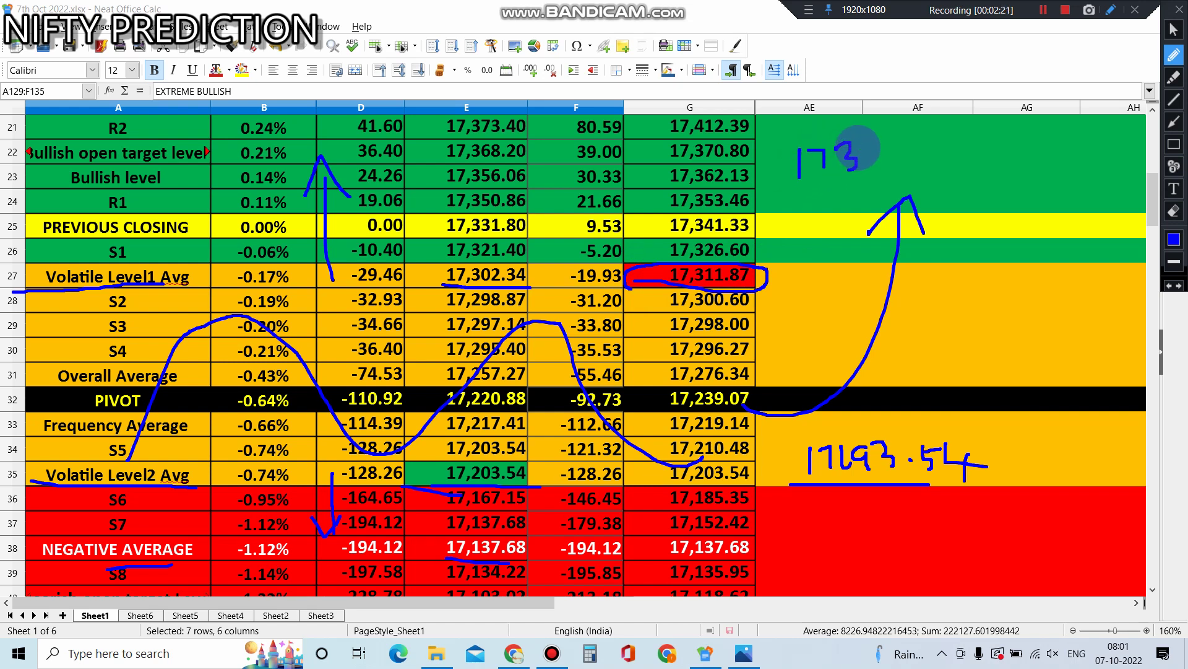
pyautogui.moveTo(861, 139); pyautogui.dragTo(890, 168)
pyautogui.click(910, 156)
pyautogui.moveTo(940, 132)
pyautogui.mouseDown()
pyautogui.moveTo(933, 167)
pyautogui.moveTo(960, 163)
pyautogui.mouseUp()
pyautogui.moveTo(800, 189)
pyautogui.mouseDown()
pyautogui.moveTo(988, 185)
pyautogui.moveTo(968, 391)
pyautogui.mouseUp()
pyautogui.moveTo(949, 349)
pyautogui.mouseDown()
pyautogui.moveTo(978, 397)
pyautogui.moveTo(998, 336)
pyautogui.mouseUp()
pyautogui.moveTo(555, 277)
pyautogui.mouseDown()
pyautogui.moveTo(554, 212)
pyautogui.moveTo(580, 231)
pyautogui.mouseUp()
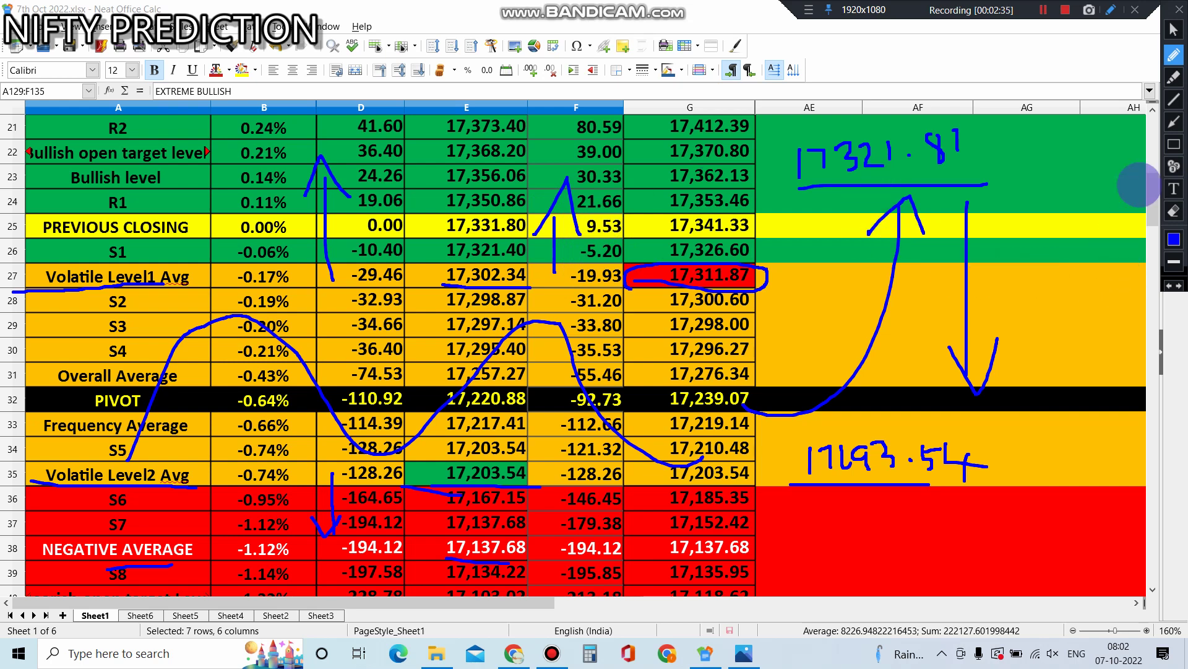
# - Clear the pen marks, underline 17,479.86 in column AF, then clear the drawing again
pyautogui.click(1174, 30)
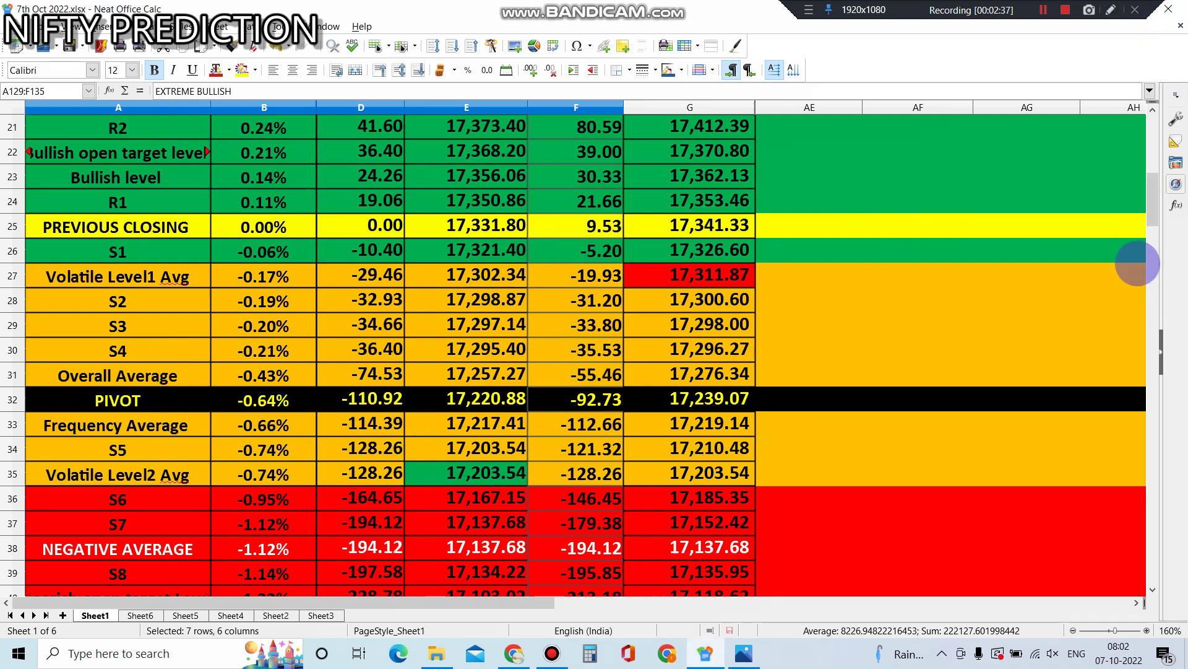
pyautogui.moveTo(1153, 210); pyautogui.dragTo(1157, 165)
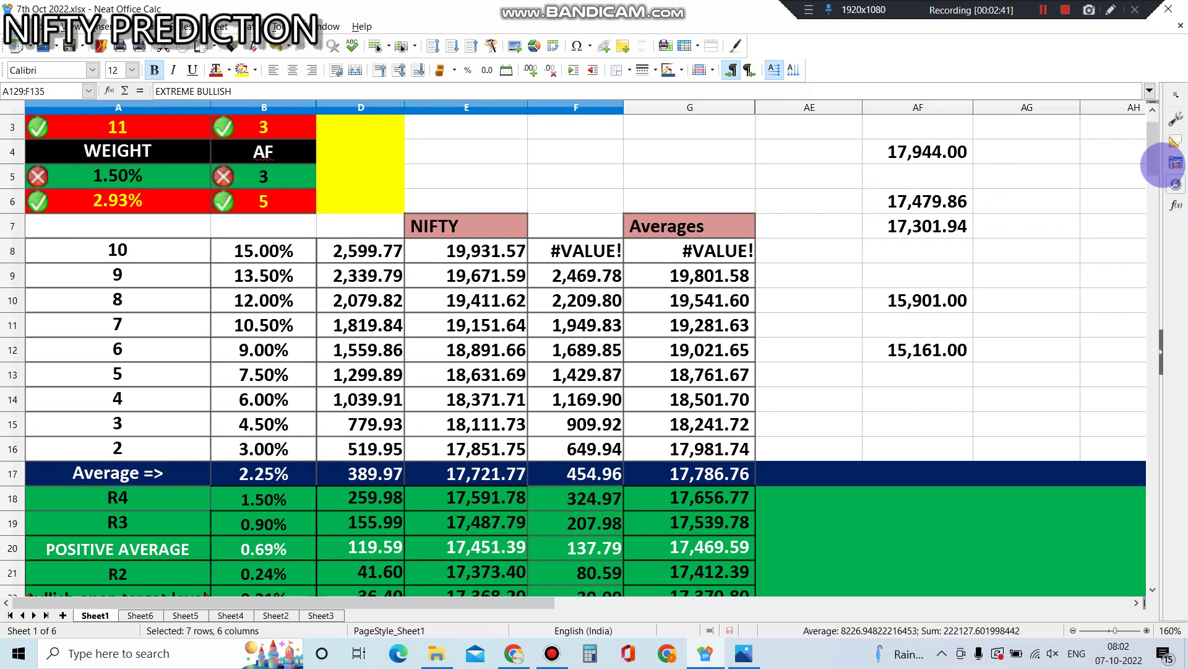
pyautogui.moveTo(1150, 168); pyautogui.dragTo(1152, 140)
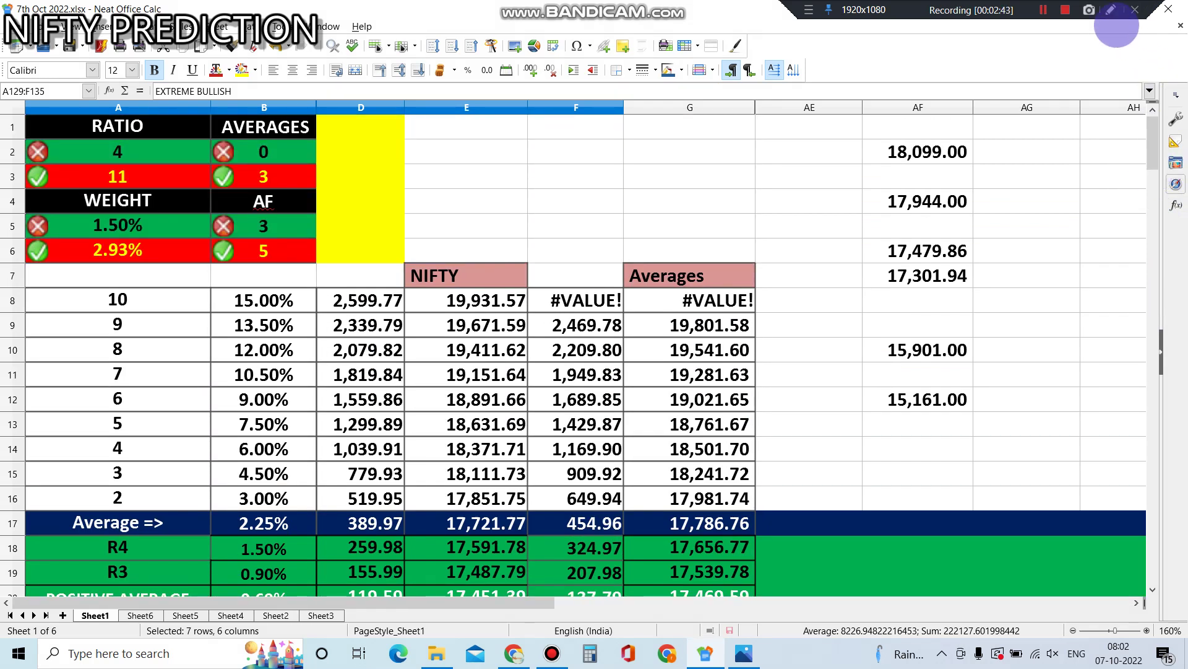
pyautogui.click(1111, 10)
pyautogui.moveTo(865, 269); pyautogui.dragTo(989, 263)
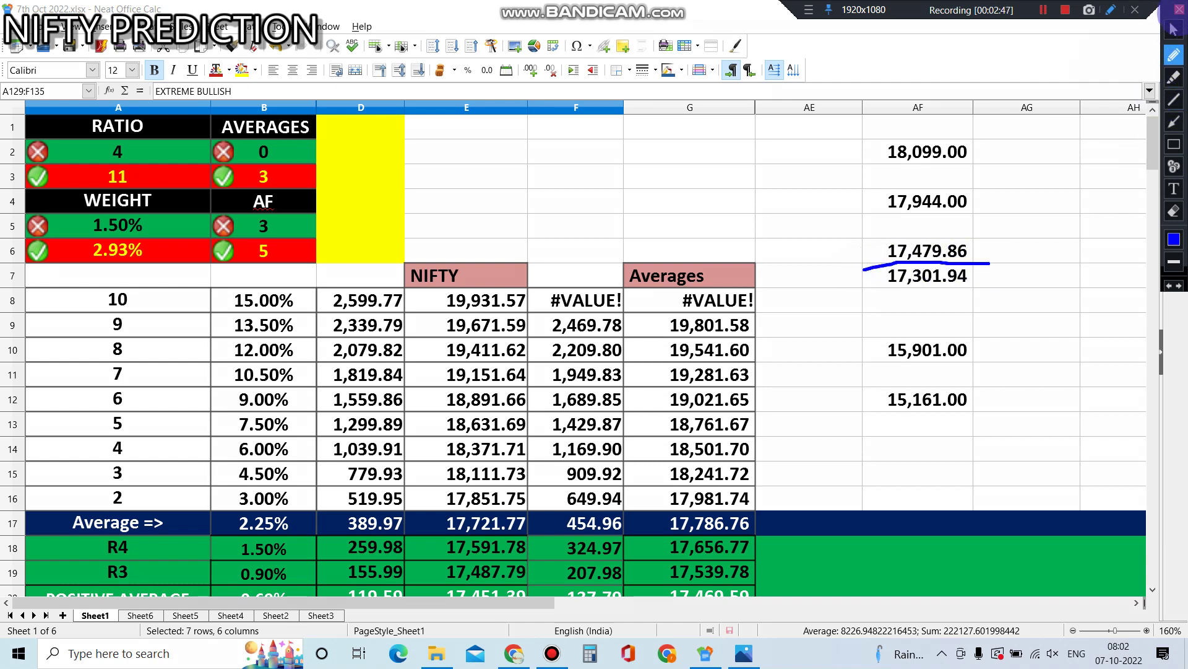
pyautogui.click(1172, 11)
pyautogui.moveTo(1151, 139); pyautogui.dragTo(1154, 317)
pyautogui.click(1112, 13)
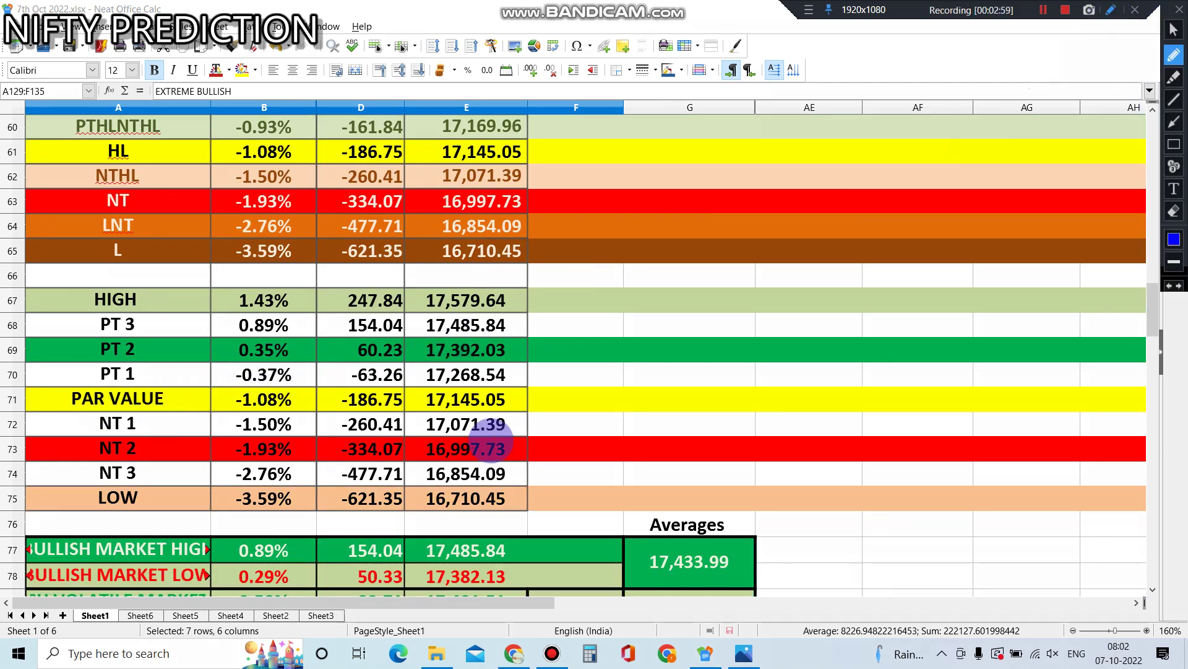
pyautogui.moveTo(361, 415); pyautogui.dragTo(476, 416)
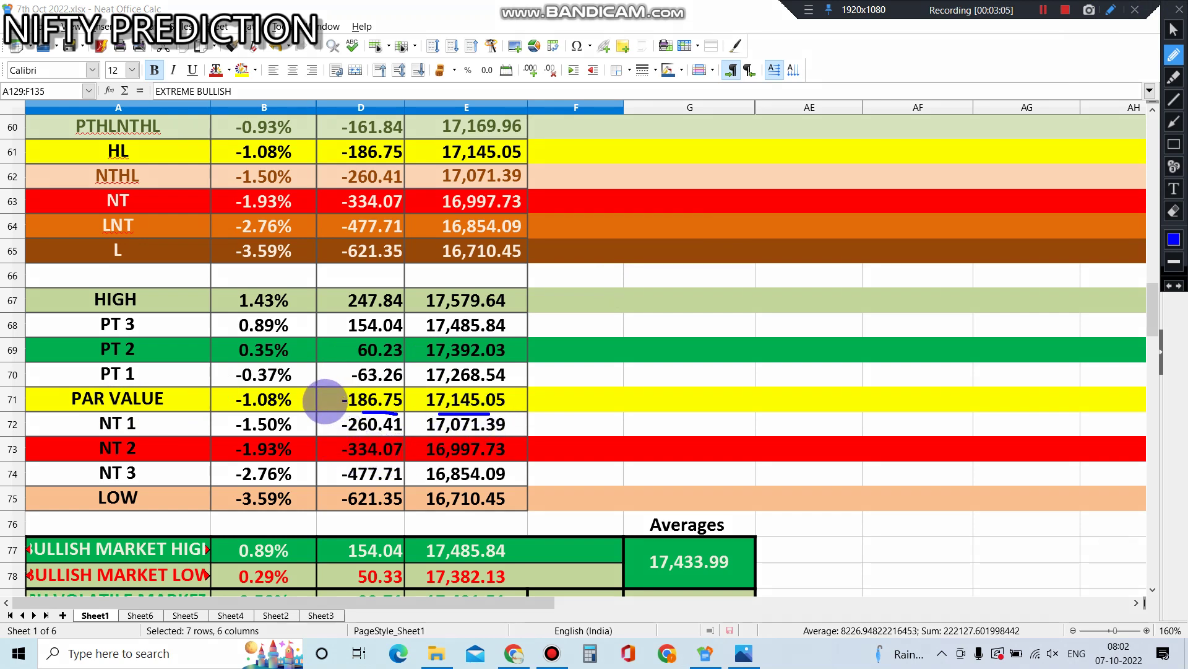
pyautogui.moveTo(316, 402)
pyautogui.mouseDown()
pyautogui.moveTo(312, 293)
pyautogui.moveTo(325, 316)
pyautogui.mouseUp()
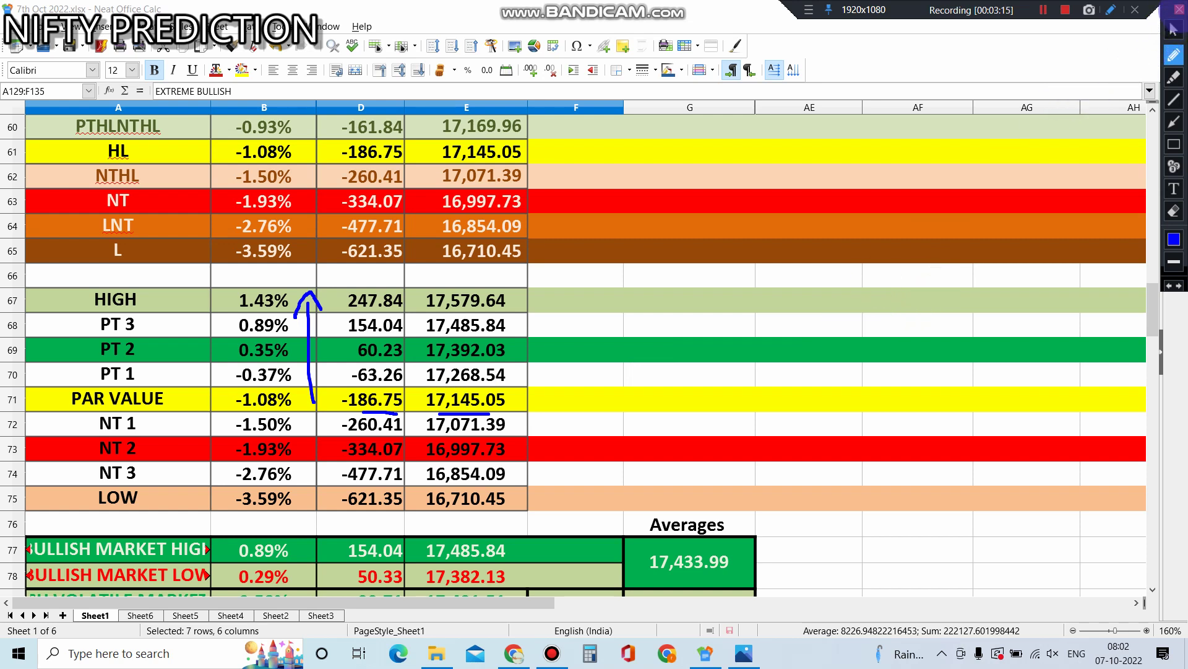
pyautogui.click(1180, 12)
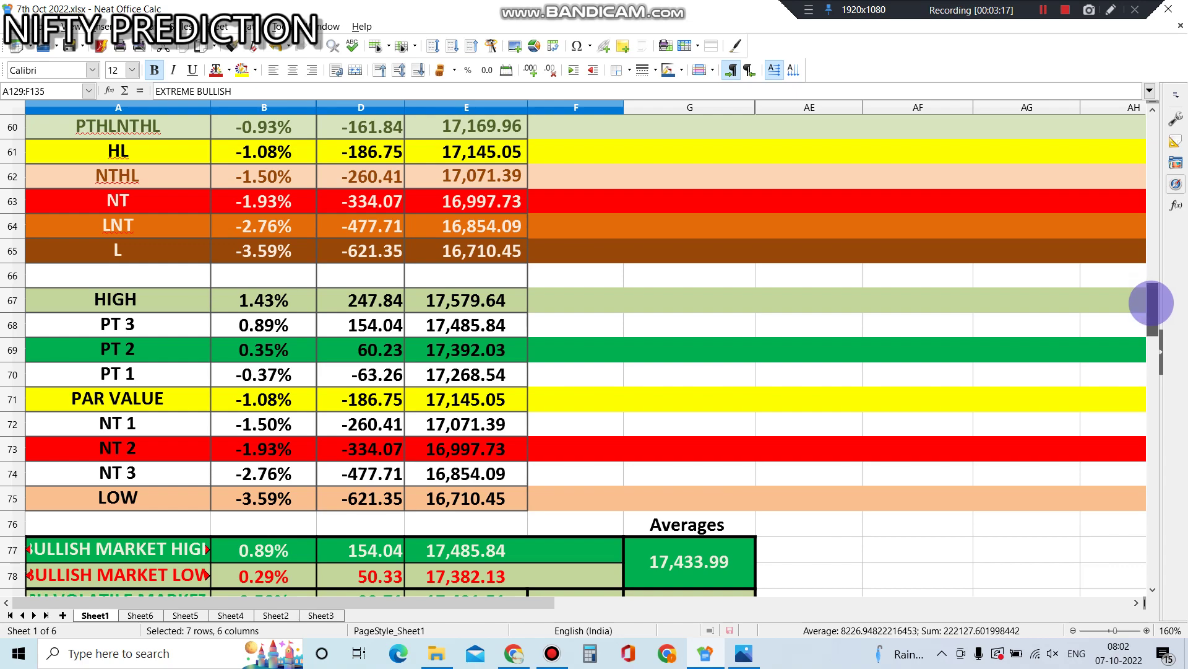
pyautogui.moveTo(1152, 303); pyautogui.dragTo(1152, 379)
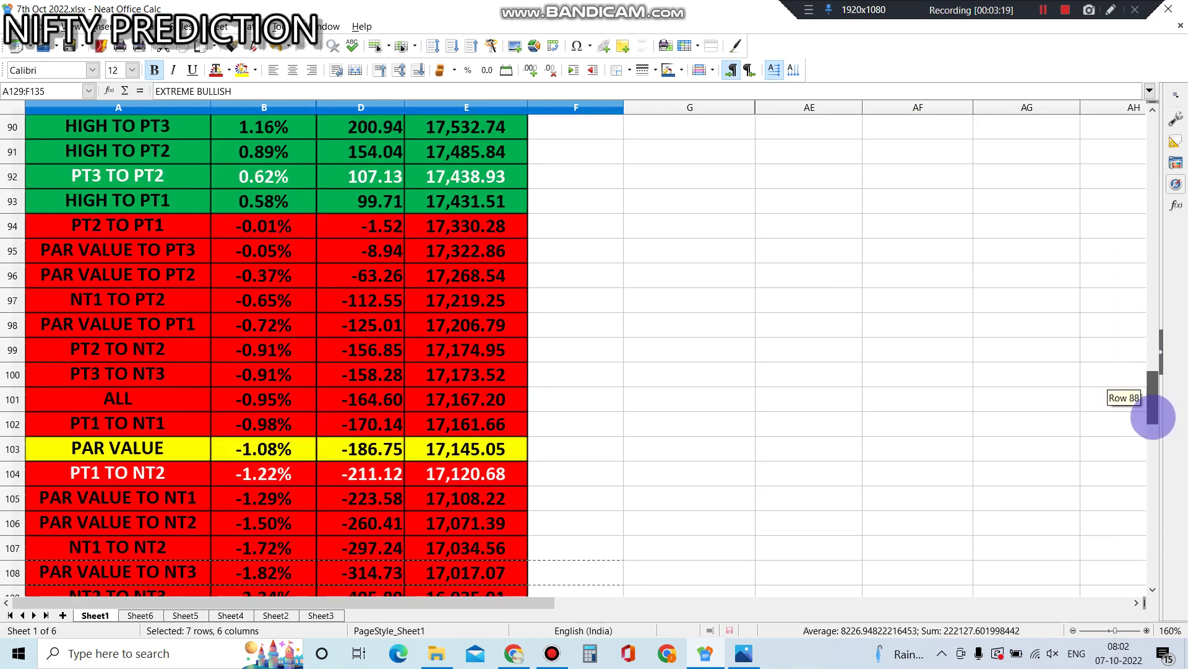
pyautogui.moveTo(1153, 420); pyautogui.dragTo(1153, 460)
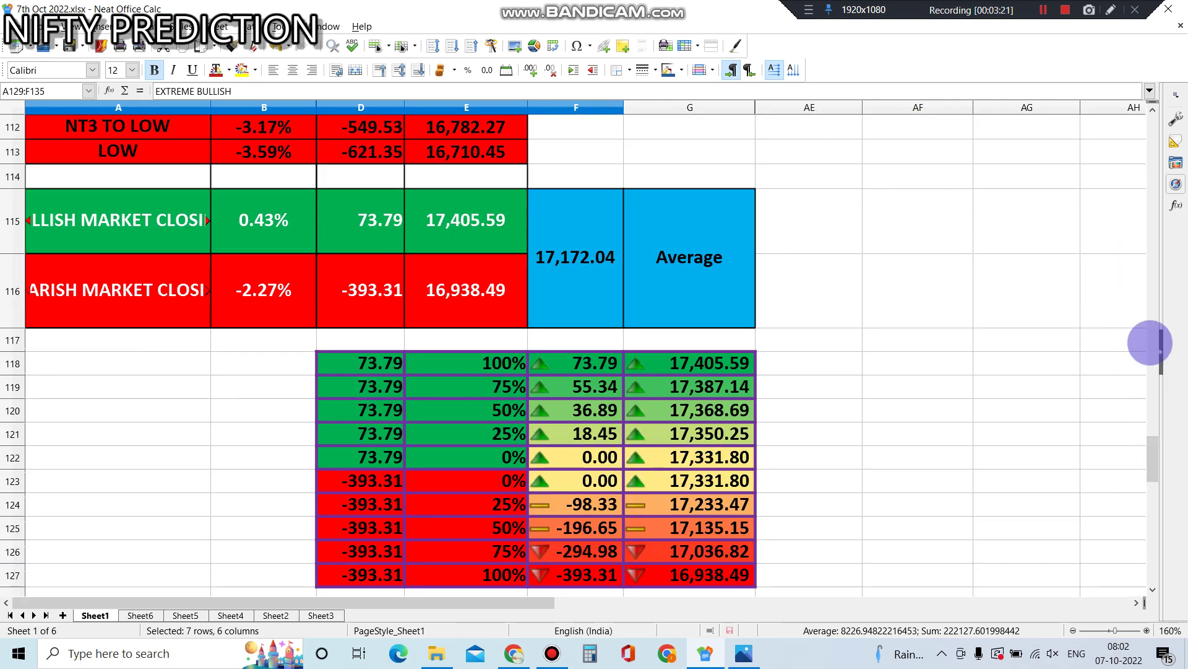
# - Pen-mark -294.98 and draw a zigzag over the falling values plus an upward Average-column arrow
pyautogui.click(1111, 11)
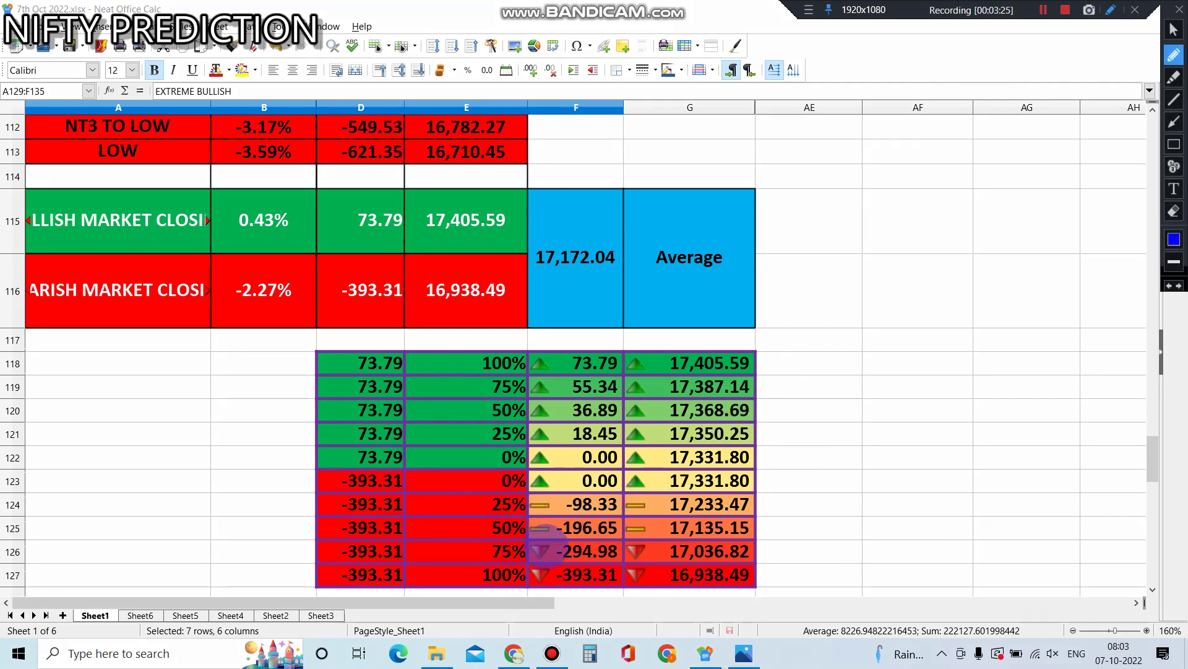
pyautogui.moveTo(617, 551)
pyautogui.mouseDown()
pyautogui.moveTo(546, 551)
pyautogui.moveTo(502, 590)
pyautogui.mouseUp()
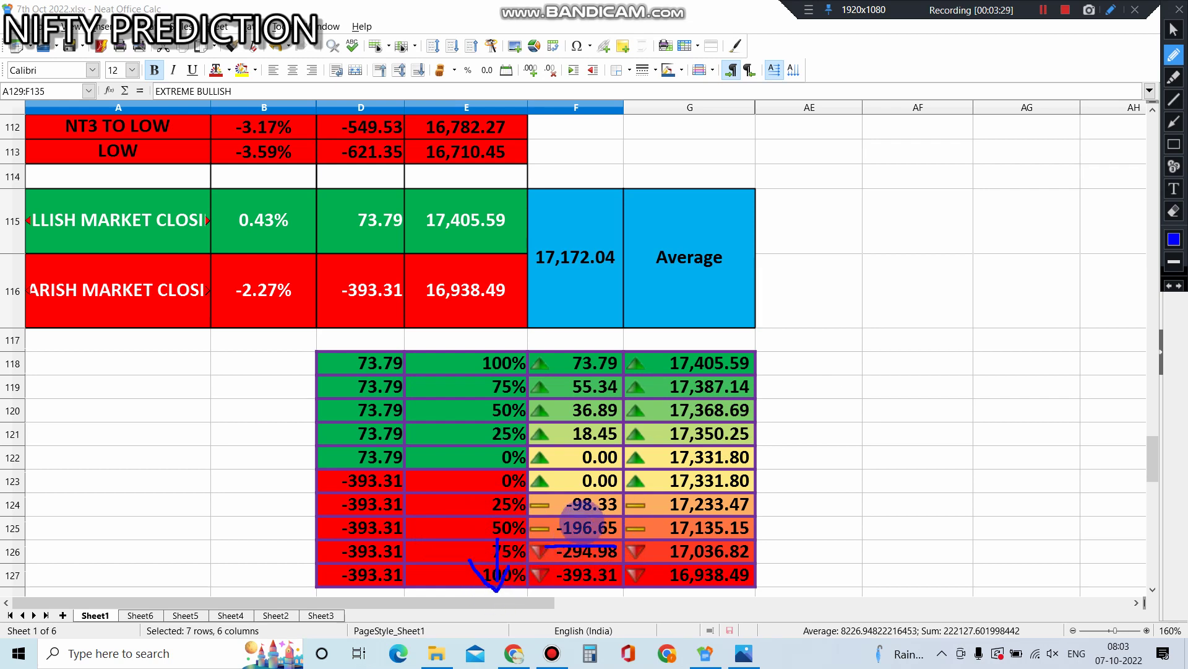
pyautogui.moveTo(569, 535)
pyautogui.mouseDown()
pyautogui.moveTo(646, 511)
pyautogui.moveTo(664, 527)
pyautogui.mouseUp()
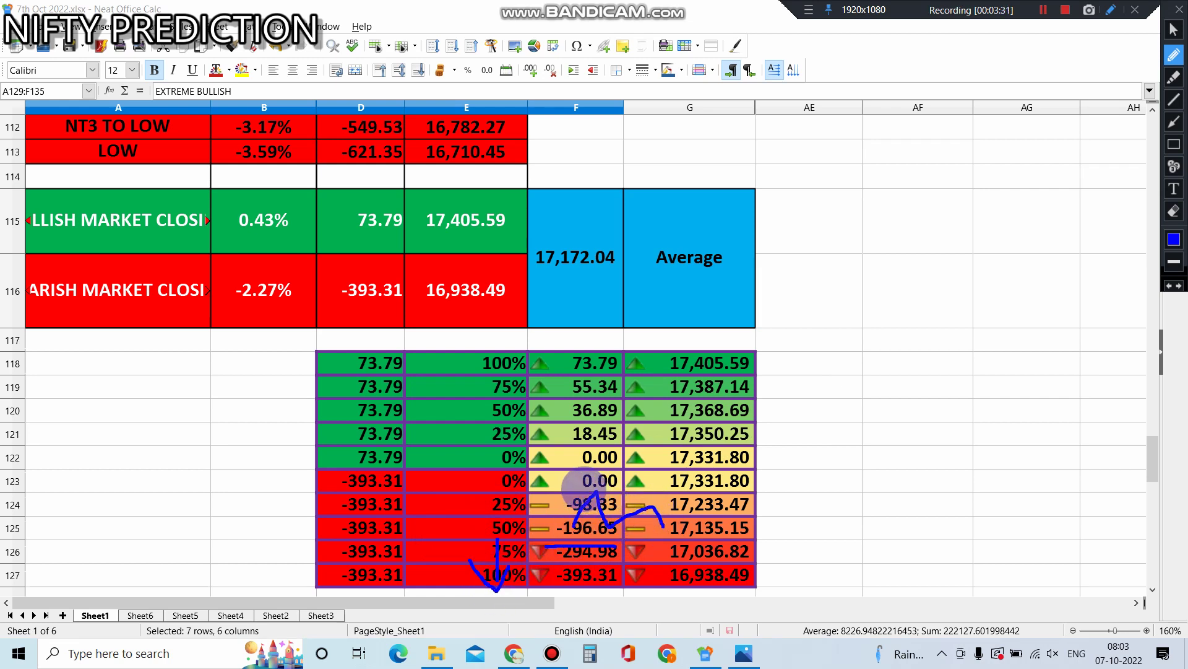
pyautogui.moveTo(580, 476)
pyautogui.mouseDown()
pyautogui.moveTo(578, 491)
pyautogui.moveTo(578, 444)
pyautogui.moveTo(595, 457)
pyautogui.mouseUp()
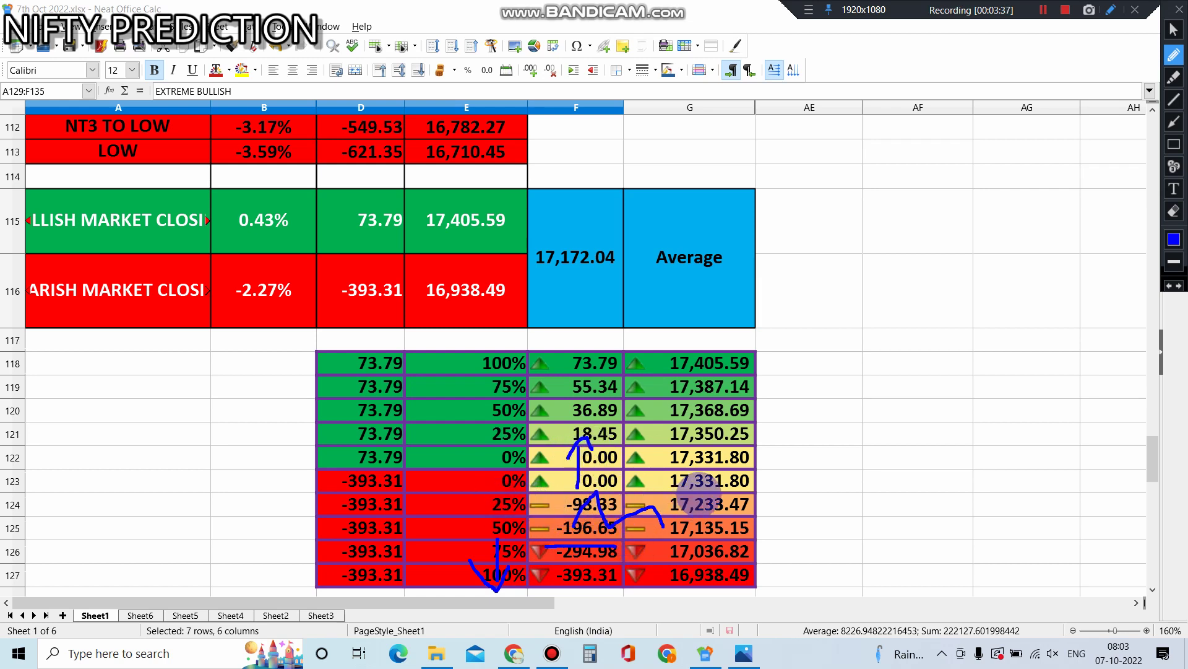
pyautogui.moveTo(699, 494)
pyautogui.mouseDown()
pyautogui.moveTo(700, 465)
pyautogui.moveTo(725, 465)
pyautogui.mouseUp()
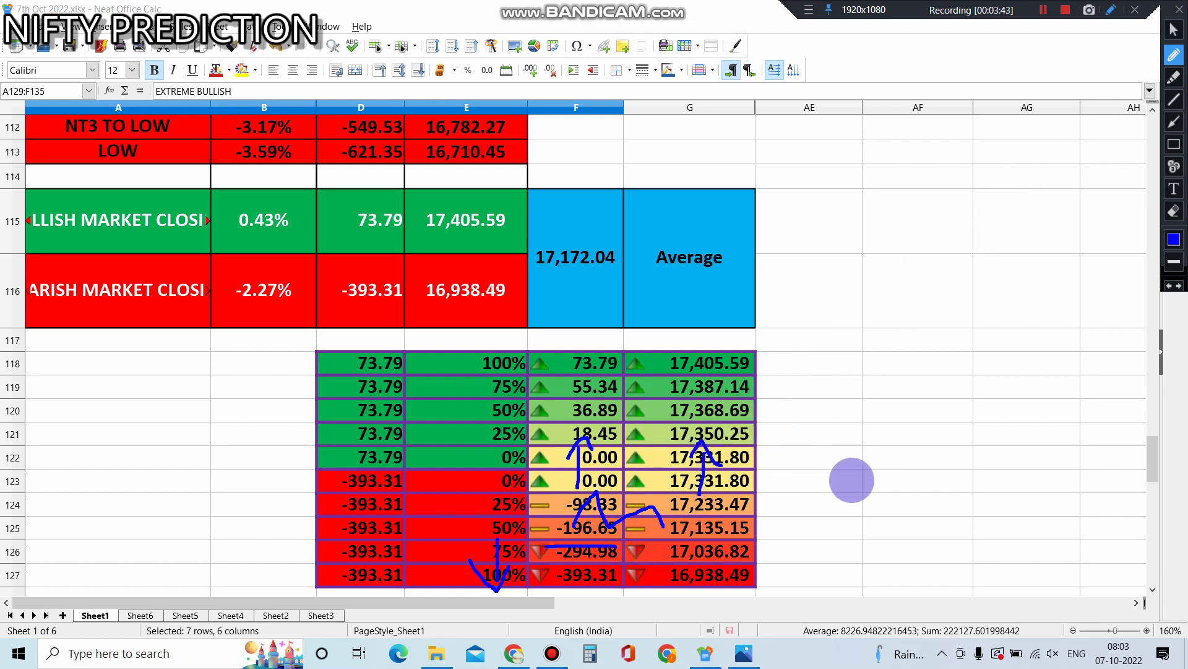
# - Handwrite -98 beside the table, then clear all pen markings
pyautogui.moveTo(849, 472); pyautogui.dragTo(896, 488)
pyautogui.moveTo(914, 443); pyautogui.dragTo(922, 483)
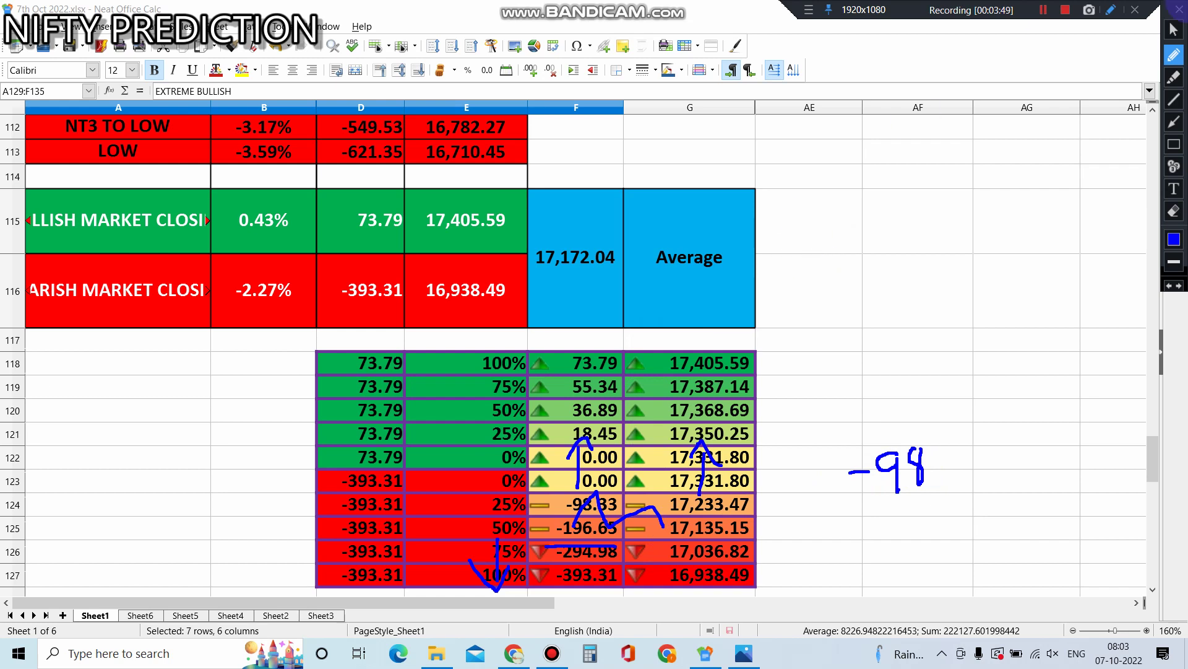
pyautogui.click(1179, 11)
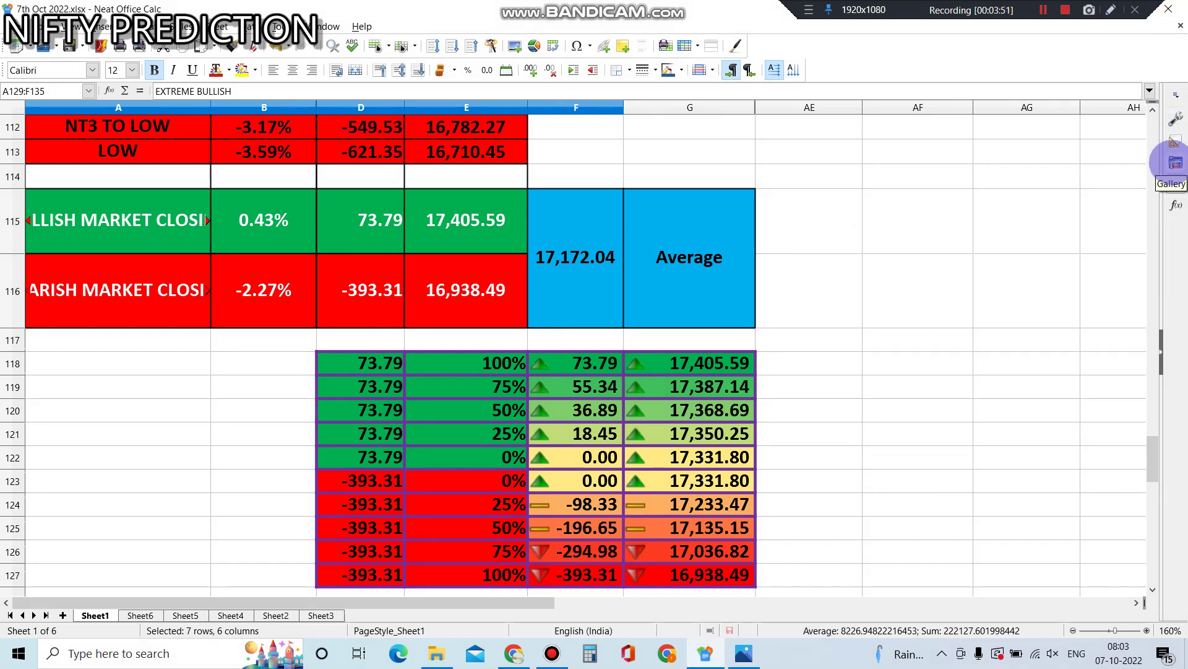